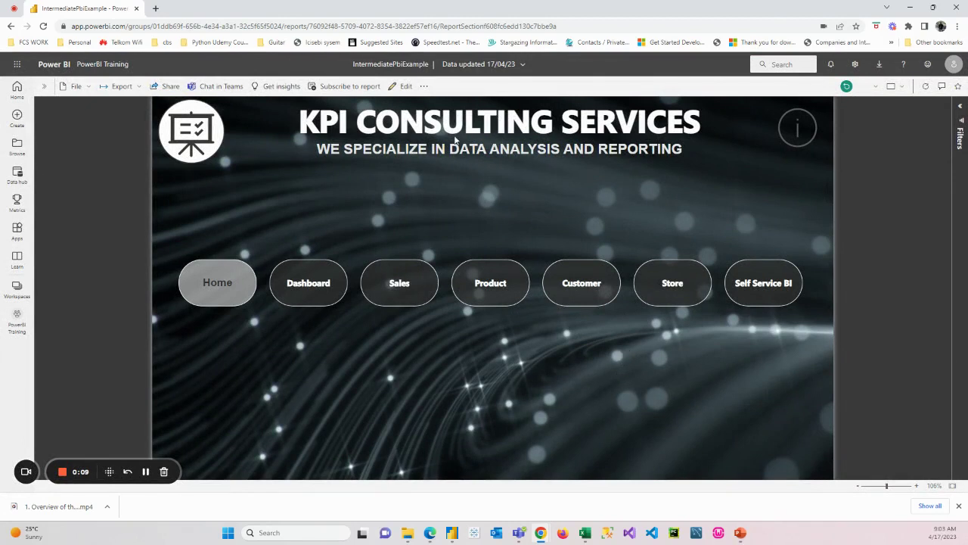
- Call up the DataFinalShare.xlsx window preview from the Excel taskbar icon
{"action": "mouse_move", "coordinate": [590, 537]}
- Bring DataFinalShare.xlsx forward, widen column A to show Sales ID, and select row 2
{"action": "left_click", "coordinate": [553, 491]}
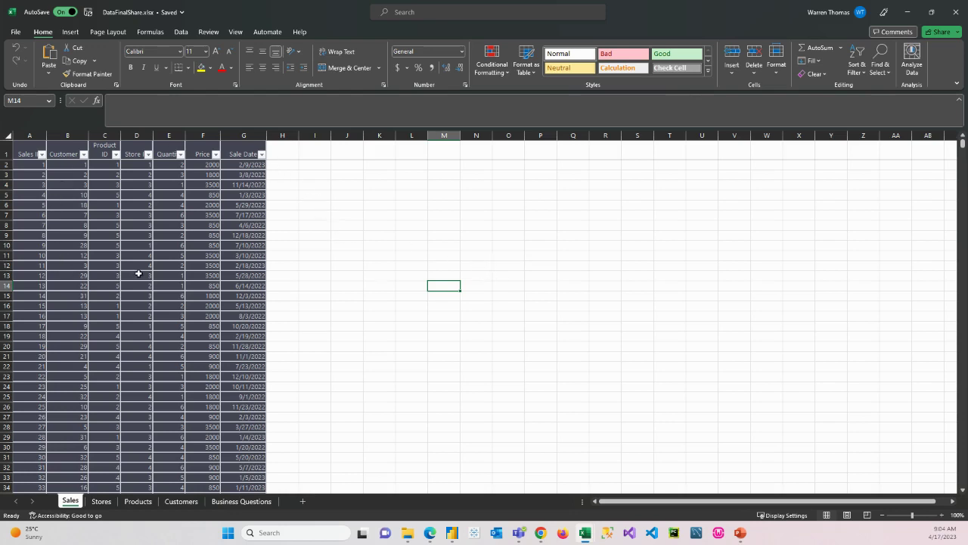
{"action": "left_click_drag", "start_coordinate": [46, 136], "coordinate": [62, 137]}
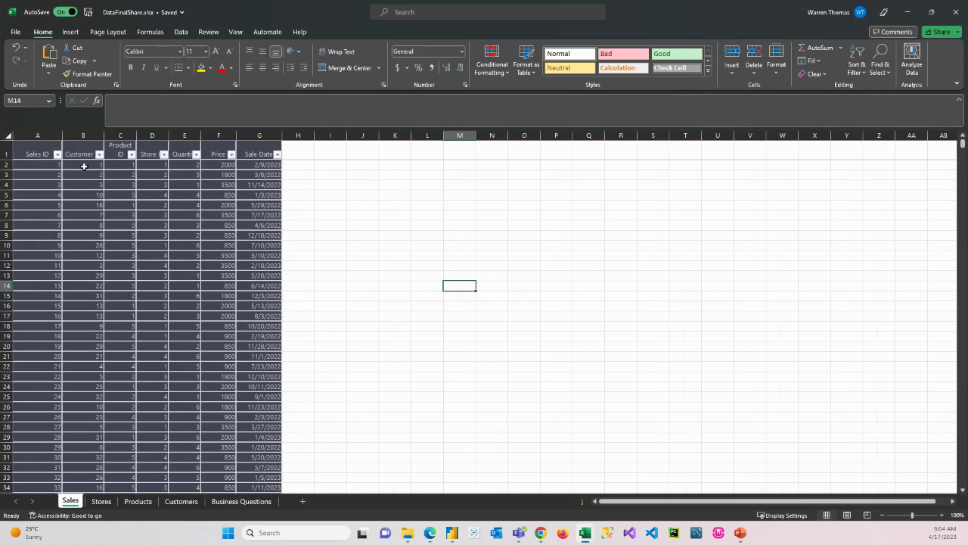
{"action": "left_click", "coordinate": [7, 164]}
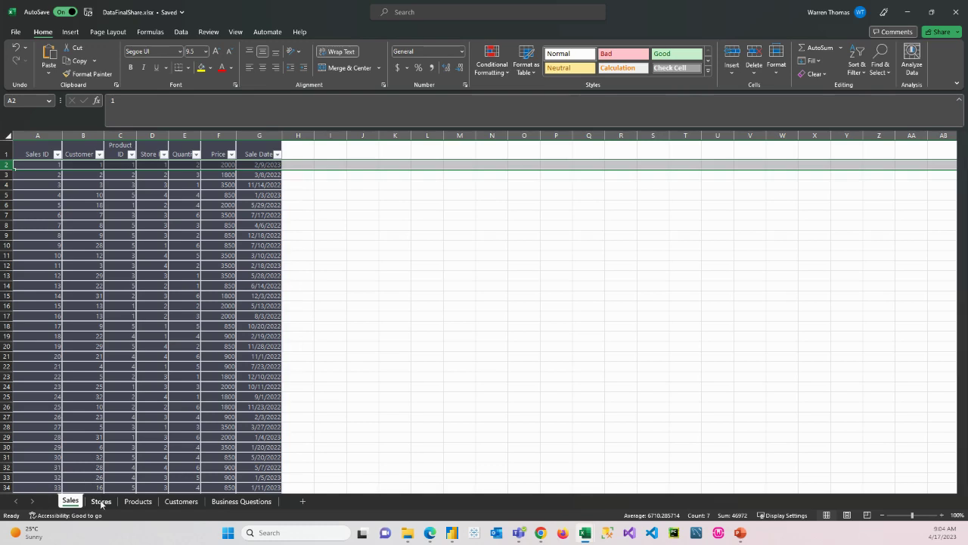
- Review the Stores sheet's store names: Walmart, Target, Best Buy and Costco
{"action": "left_click", "coordinate": [94, 503]}
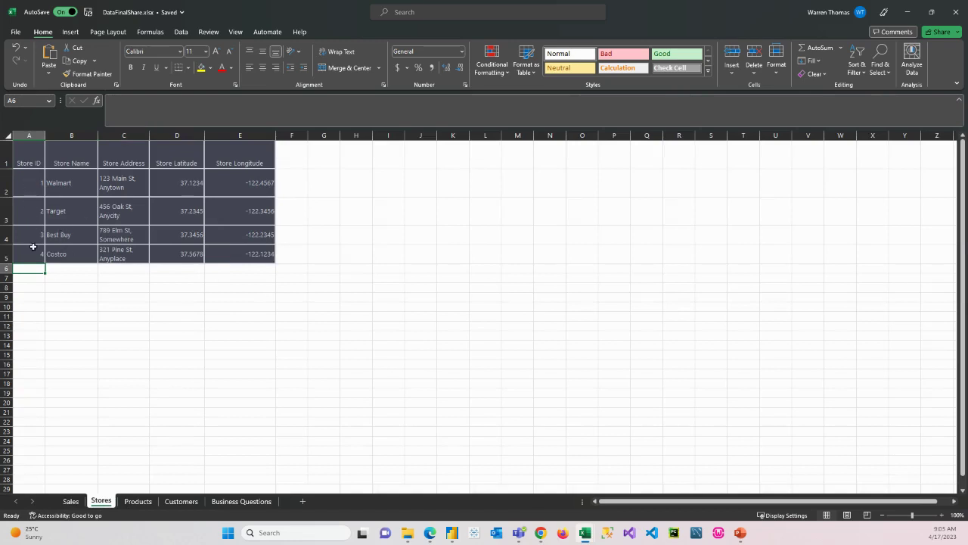
{"action": "left_click", "coordinate": [67, 187]}
{"action": "left_click", "coordinate": [67, 214]}
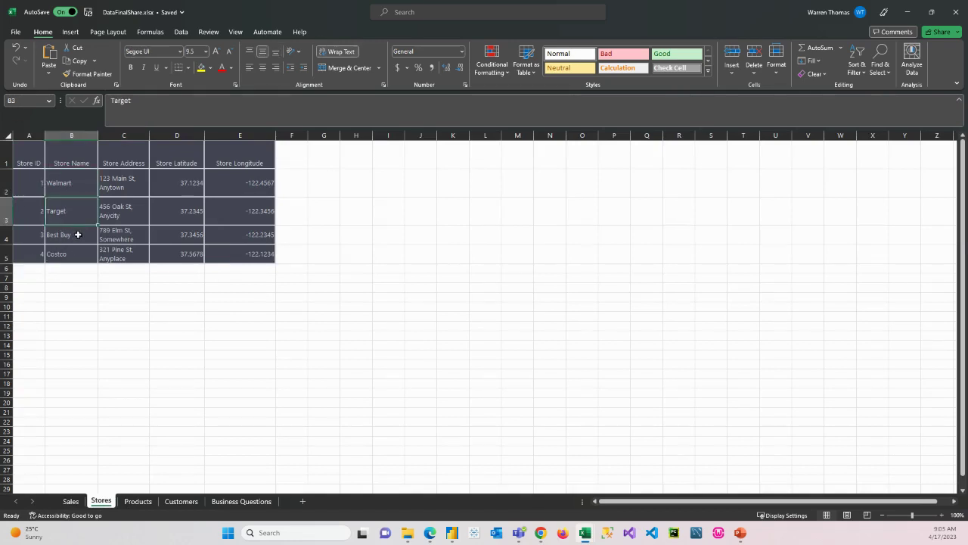
{"action": "left_click", "coordinate": [75, 235]}
{"action": "left_click", "coordinate": [71, 253]}
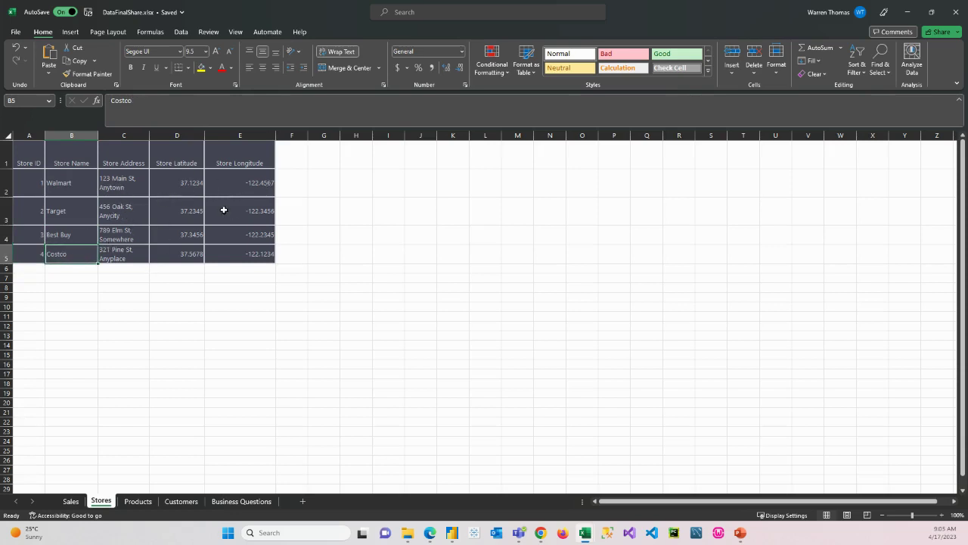
- Look over Products, then view Customers from row 1, checking the first customer's age through city
{"action": "left_click", "coordinate": [137, 502]}
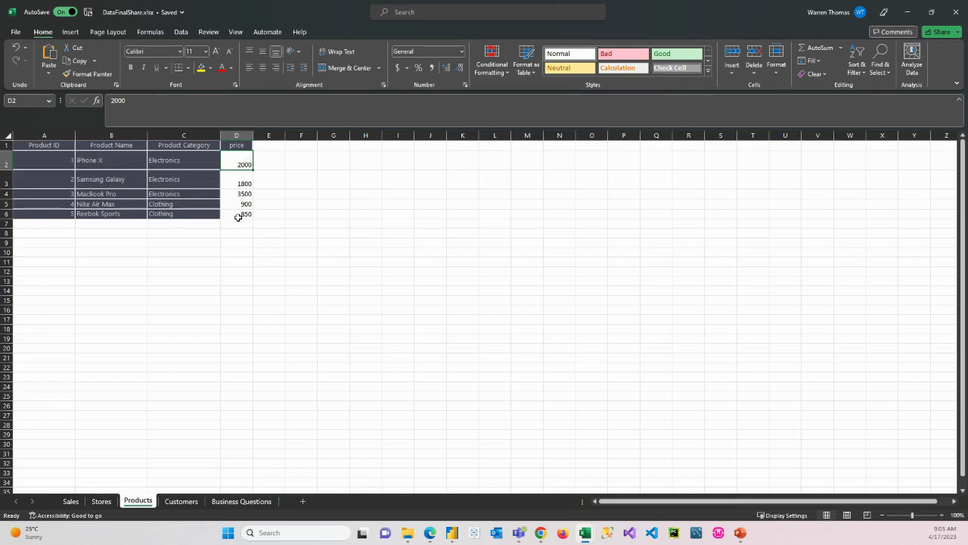
{"action": "left_click", "coordinate": [182, 501]}
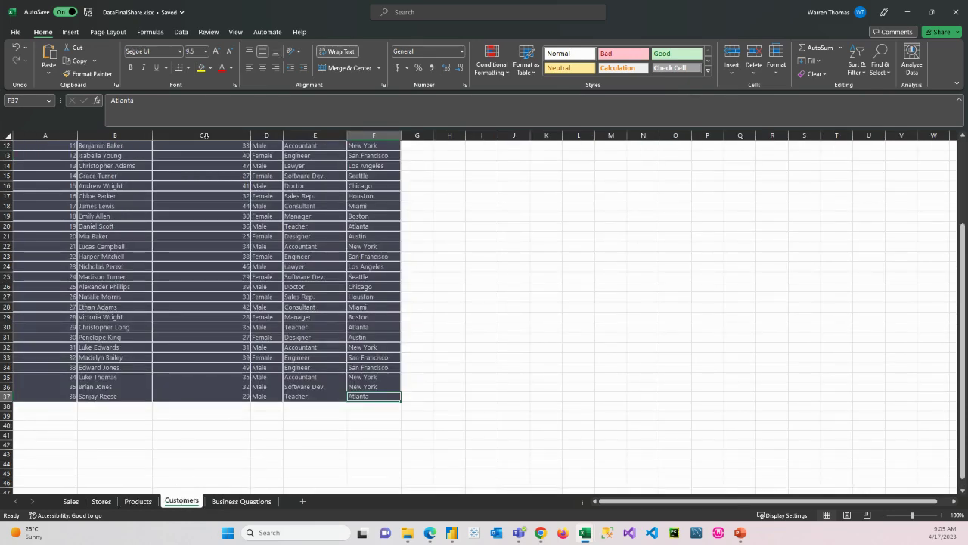
{"action": "scroll", "coordinate": [201, 378], "scroll_direction": "up", "scroll_amount": 2}
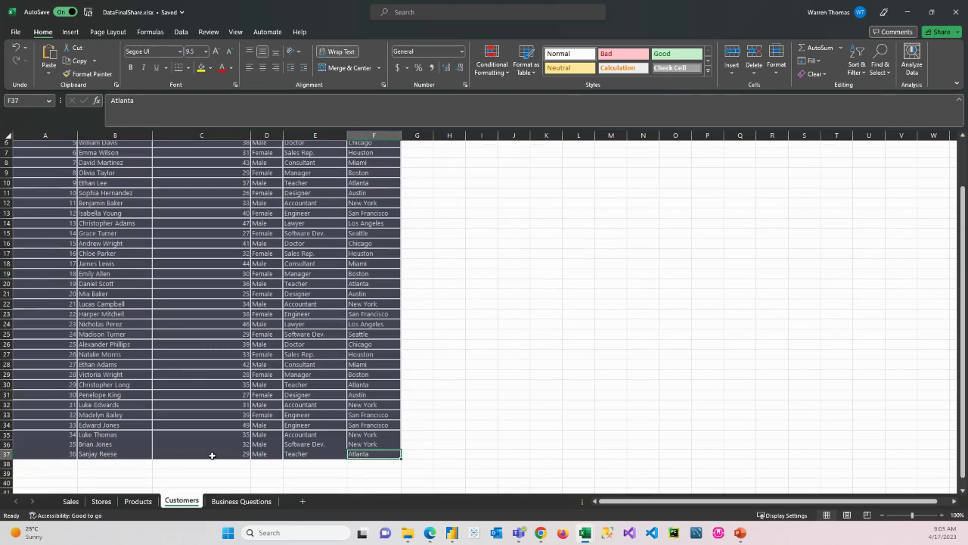
{"action": "scroll", "coordinate": [212, 455], "scroll_direction": "up", "scroll_amount": 1}
{"action": "scroll", "coordinate": [211, 455], "scroll_direction": "up", "scroll_amount": 1}
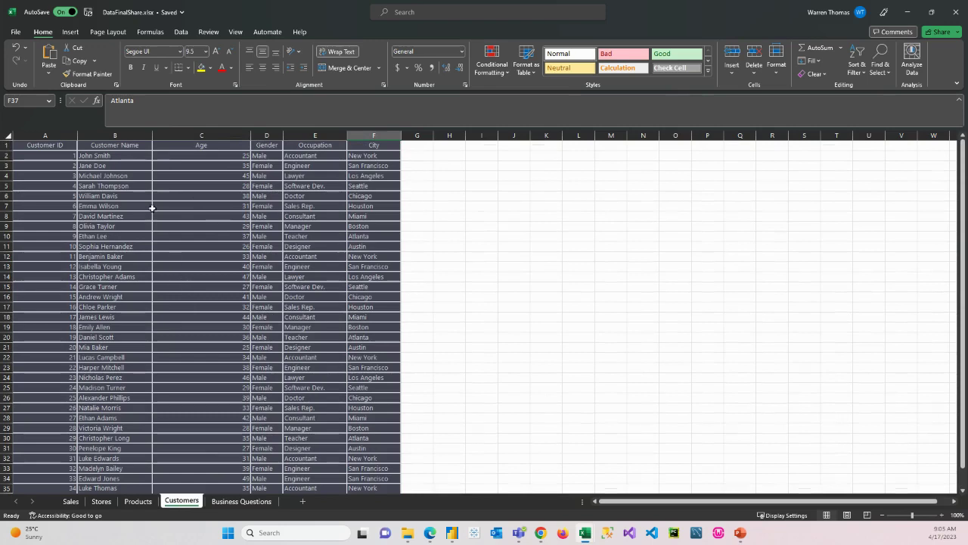
{"action": "left_click", "coordinate": [246, 156]}
{"action": "left_click", "coordinate": [261, 156]}
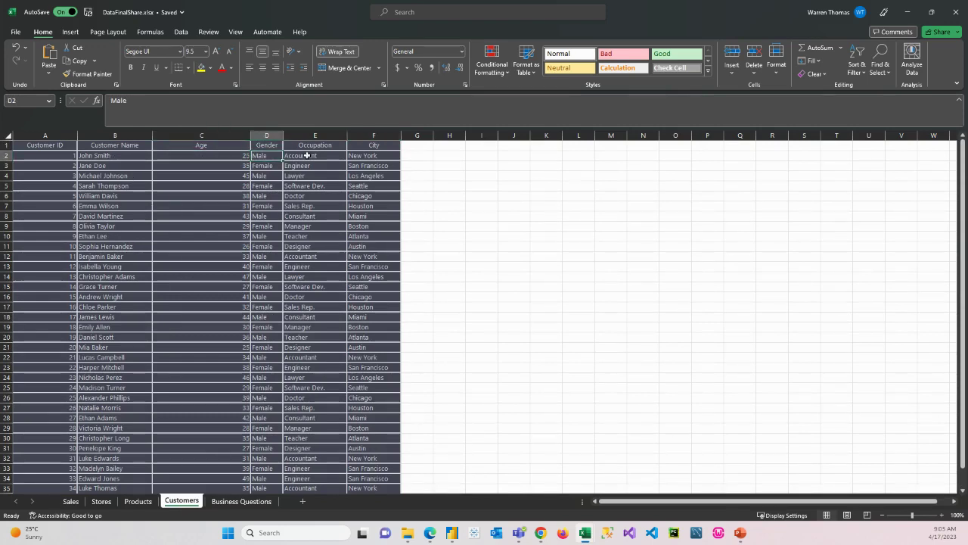
{"action": "left_click", "coordinate": [316, 154]}
{"action": "left_click", "coordinate": [365, 156]}
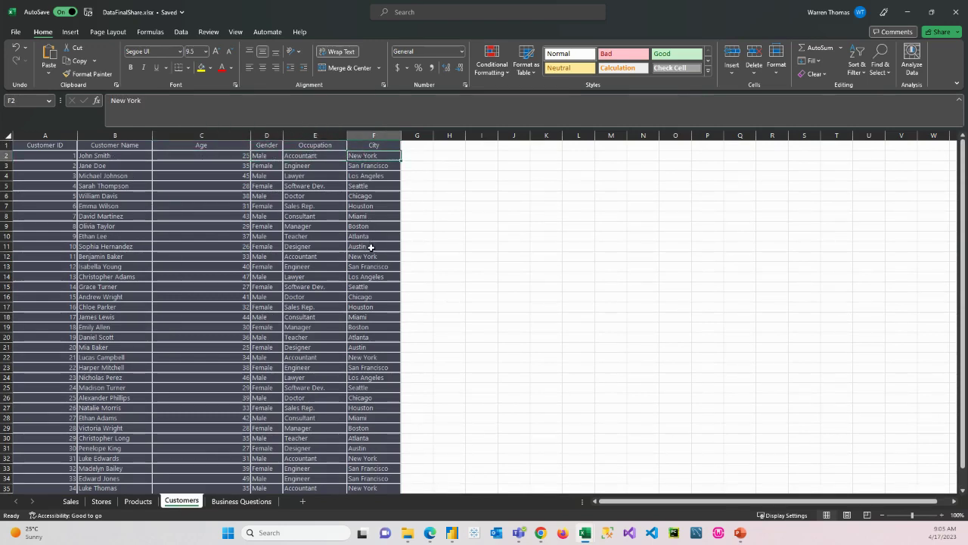
- On Business Questions, highlight the best and worst performing questions, the Dimensions heading and By Region
{"action": "left_click", "coordinate": [235, 502]}
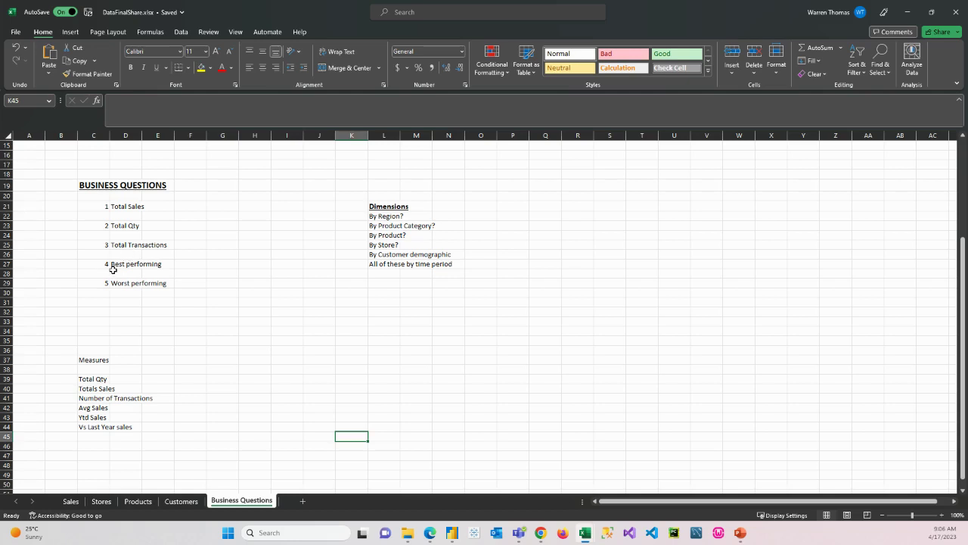
{"action": "left_click", "coordinate": [133, 263]}
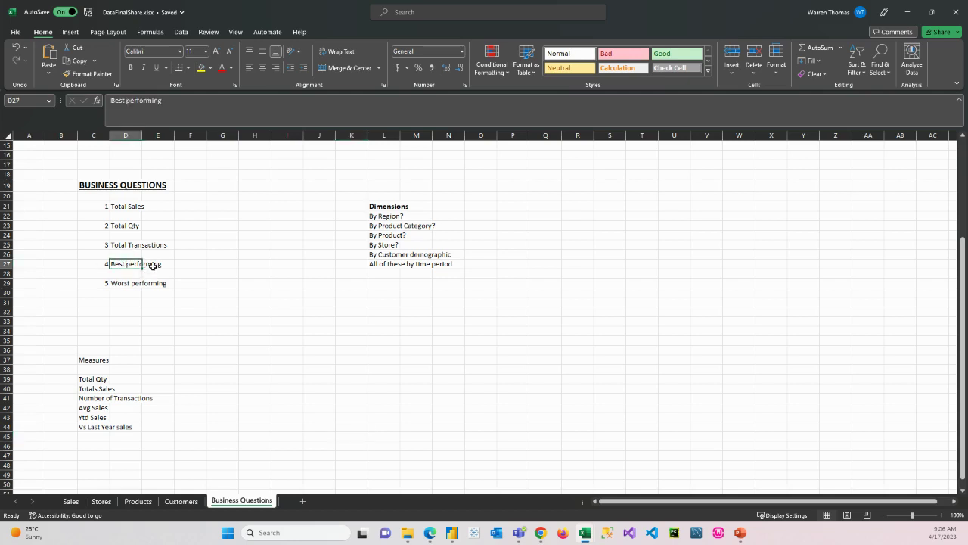
{"action": "left_click", "coordinate": [127, 283]}
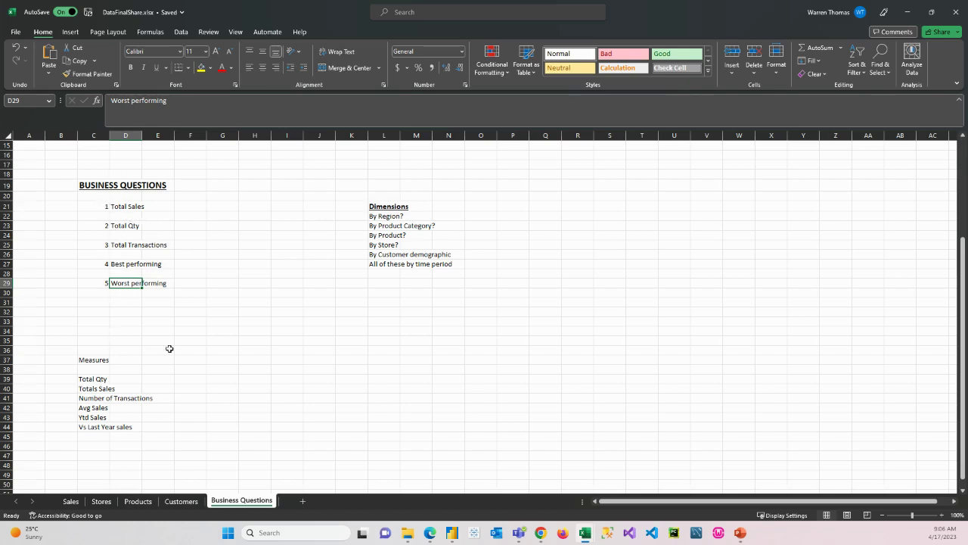
{"action": "left_click", "coordinate": [374, 206]}
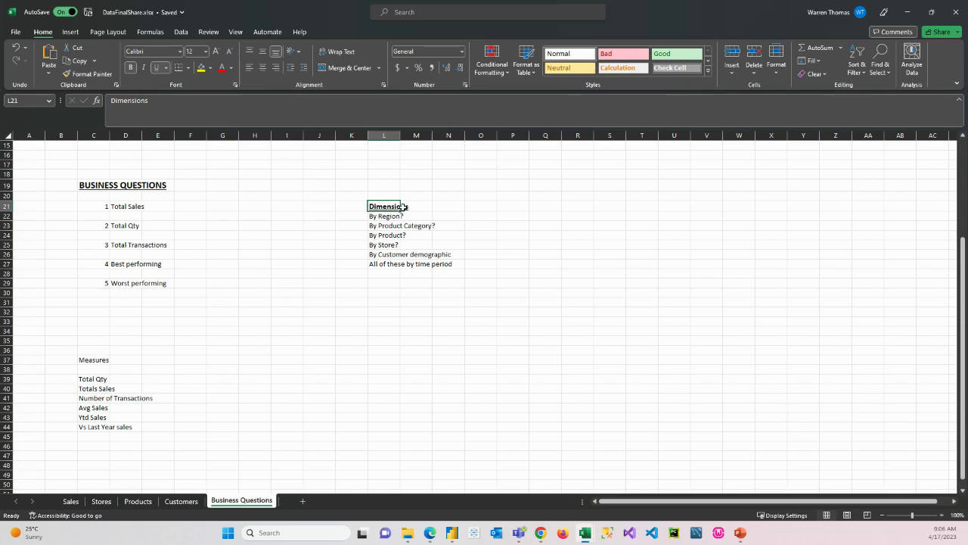
{"action": "left_click", "coordinate": [378, 216]}
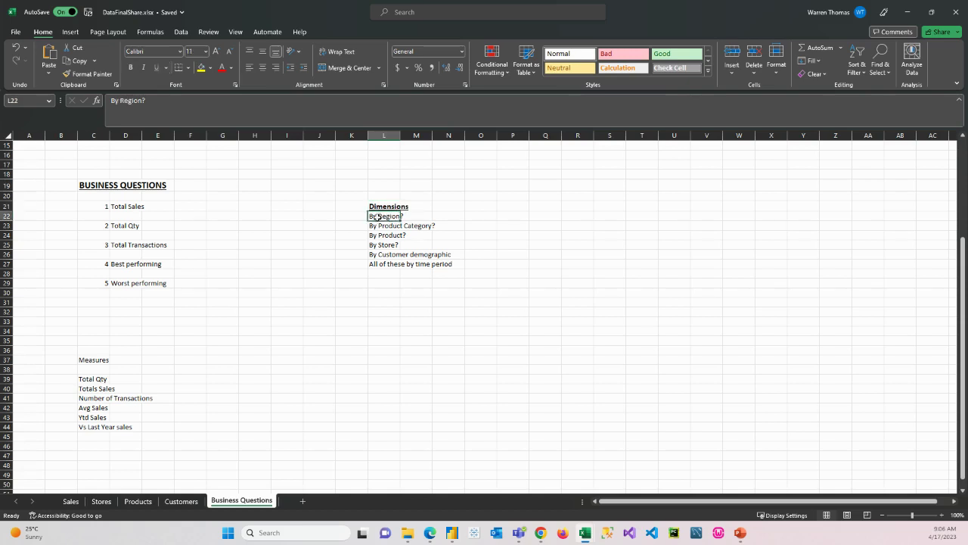
{"action": "left_click", "coordinate": [101, 501]}
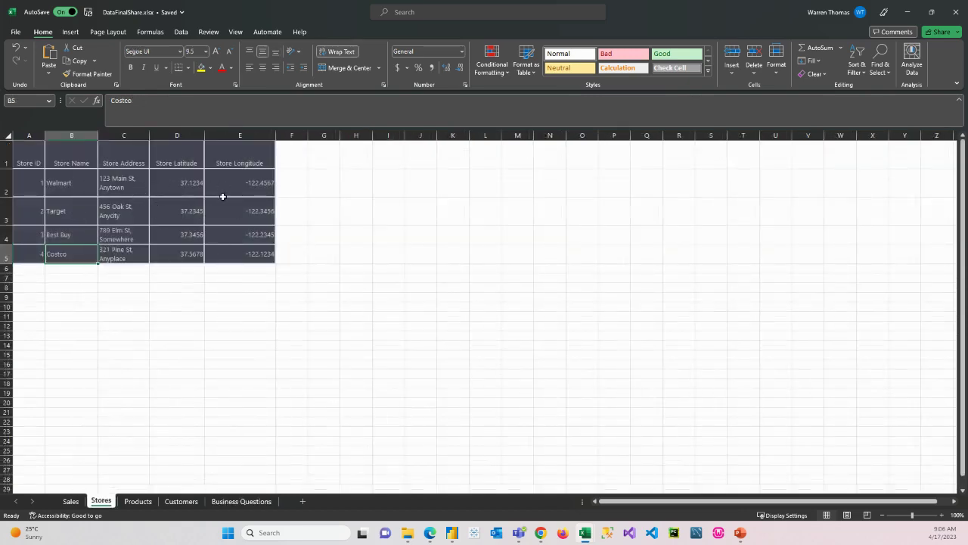
{"action": "left_click", "coordinate": [181, 501]}
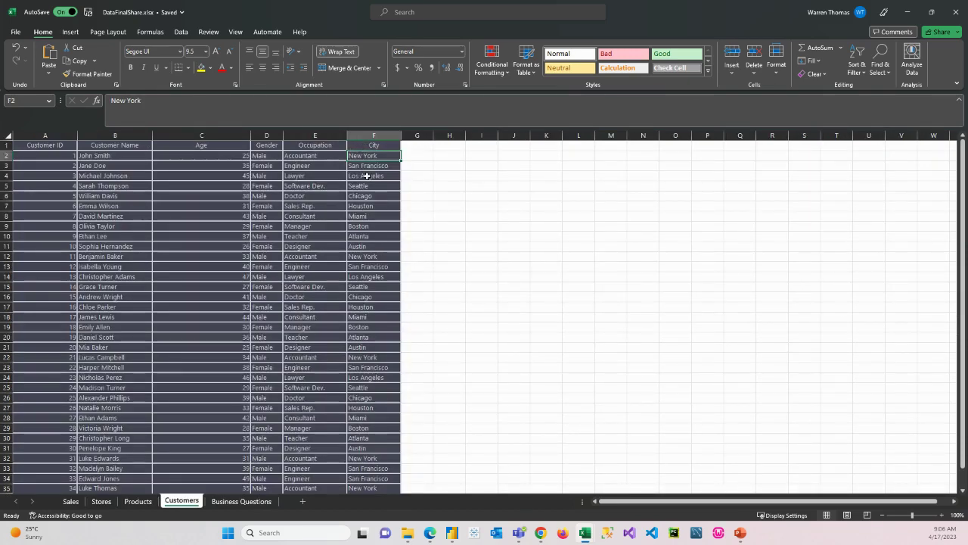
{"action": "left_click", "coordinate": [240, 500]}
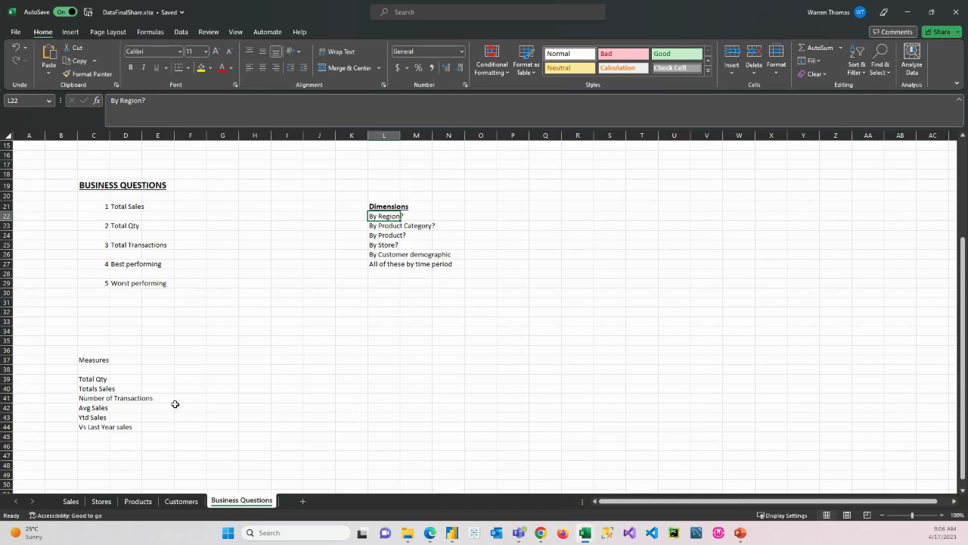
{"action": "left_click", "coordinate": [101, 500]}
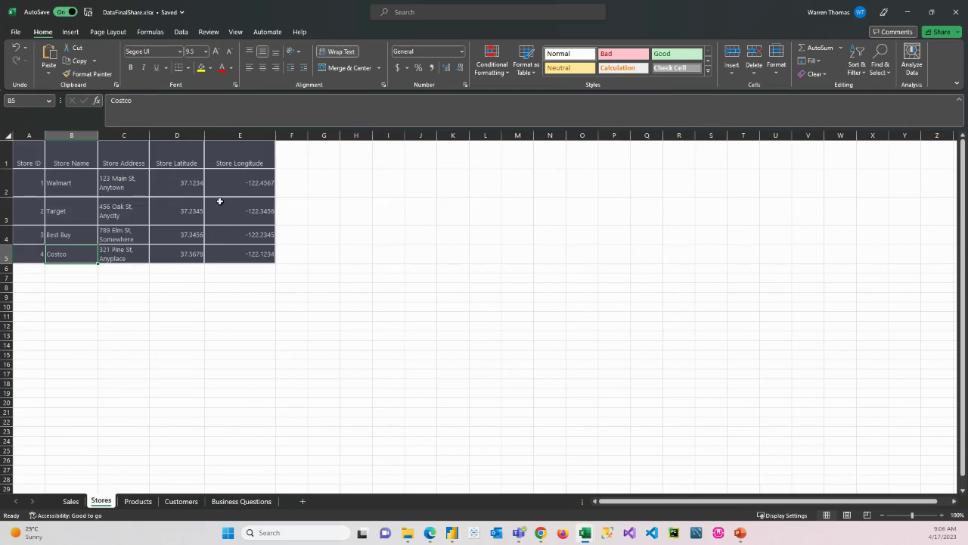
{"action": "left_click", "coordinate": [137, 501]}
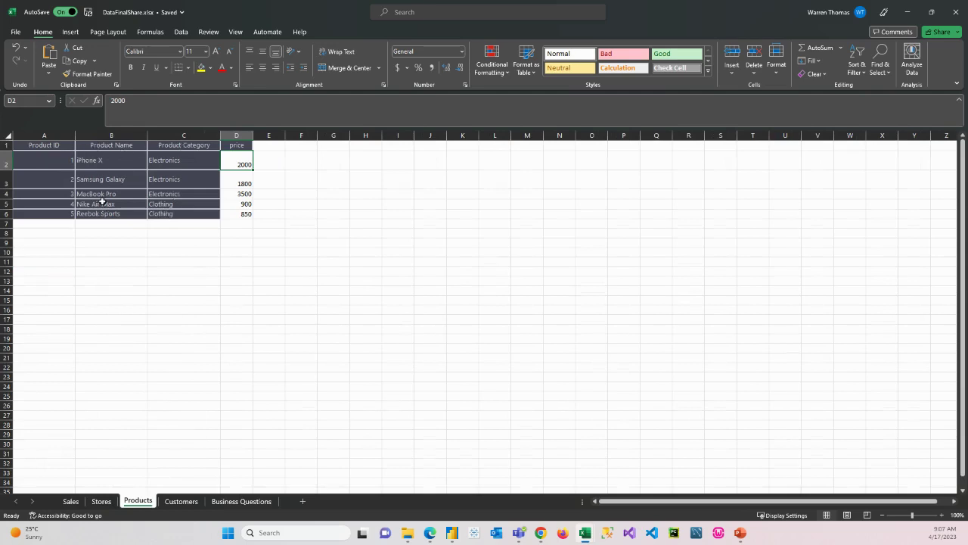
{"action": "left_click", "coordinate": [176, 502]}
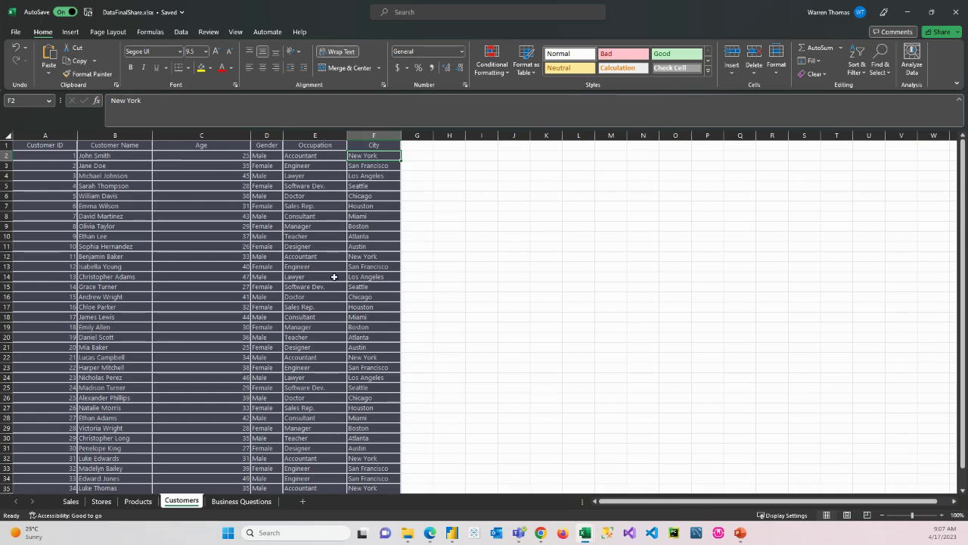
{"action": "left_click", "coordinate": [240, 501]}
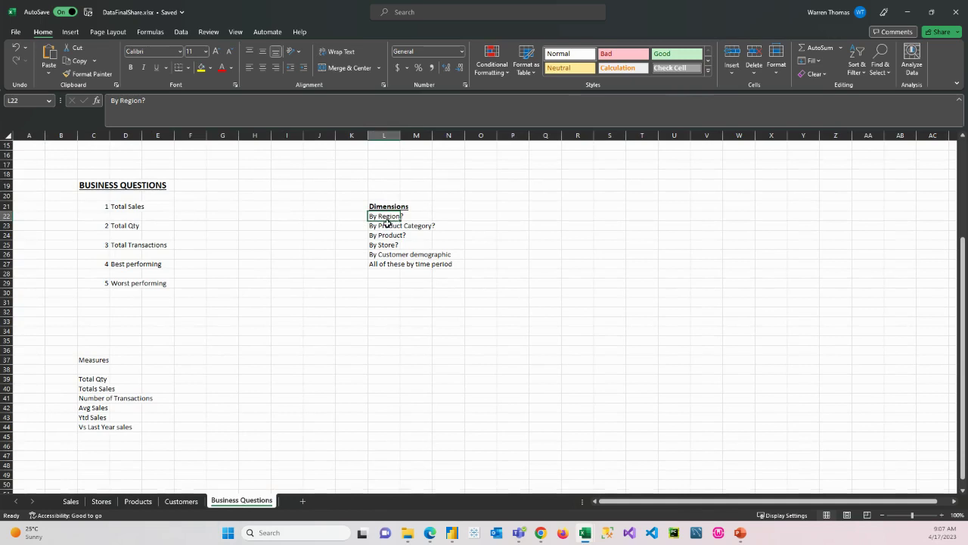
{"action": "left_click", "coordinate": [380, 257]}
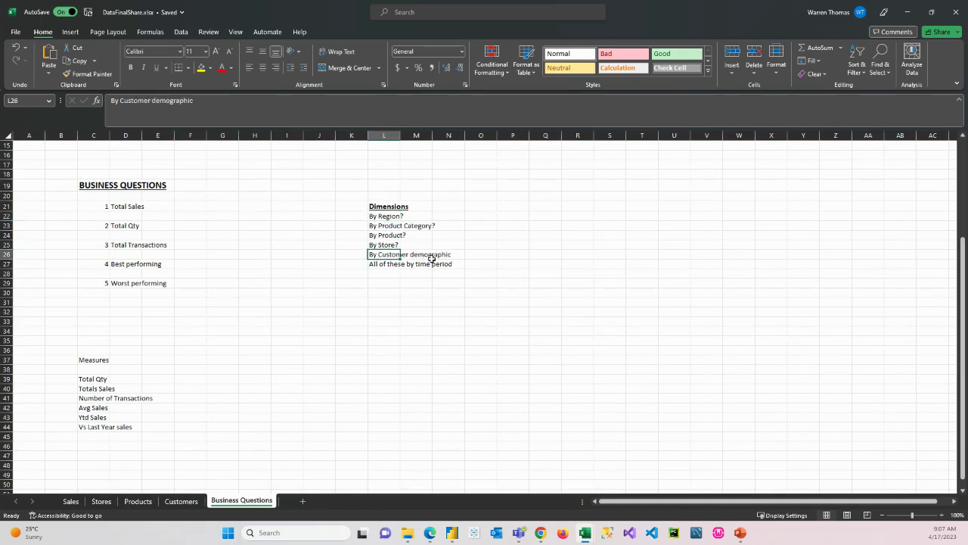
{"action": "left_click", "coordinate": [375, 265]}
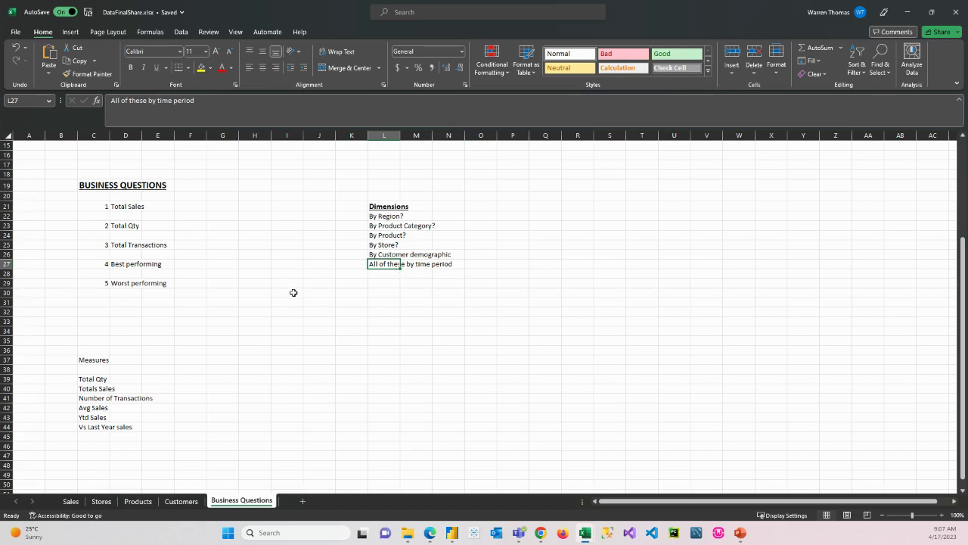
{"action": "left_click", "coordinate": [99, 379]}
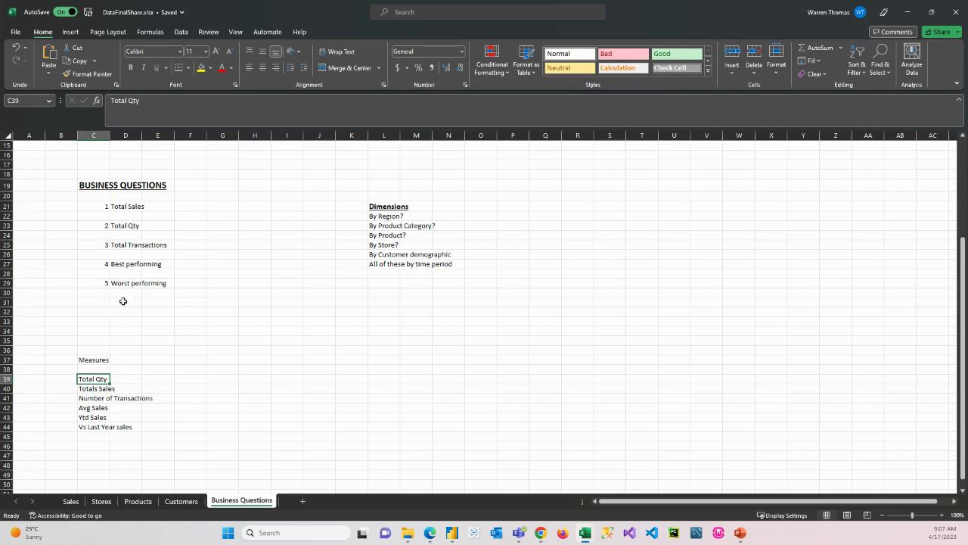
{"action": "left_click", "coordinate": [90, 389]}
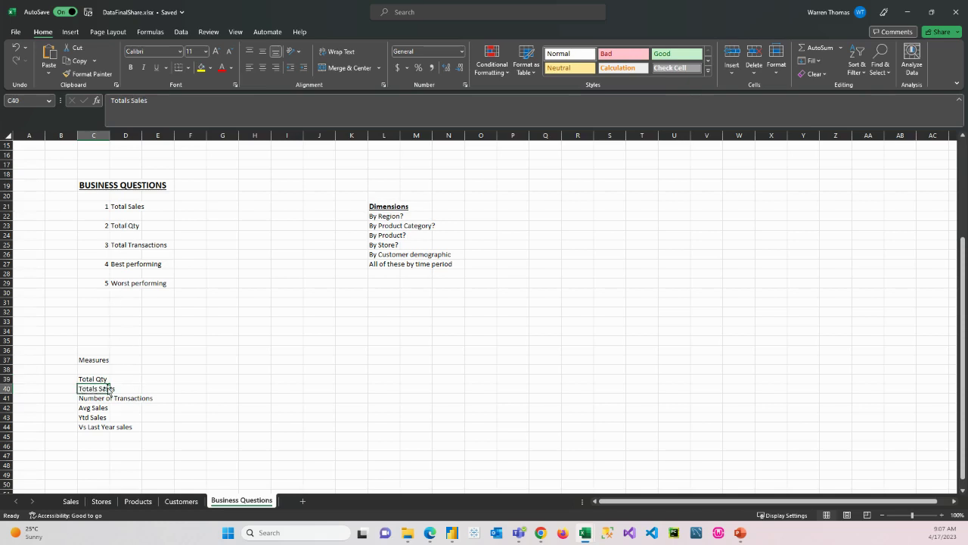
{"action": "left_click", "coordinate": [85, 400]}
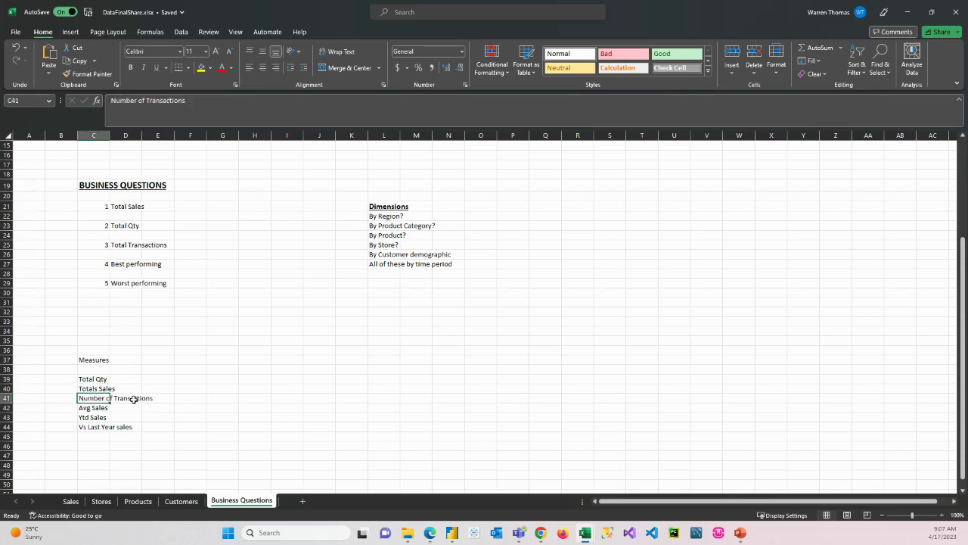
{"action": "left_click", "coordinate": [84, 408]}
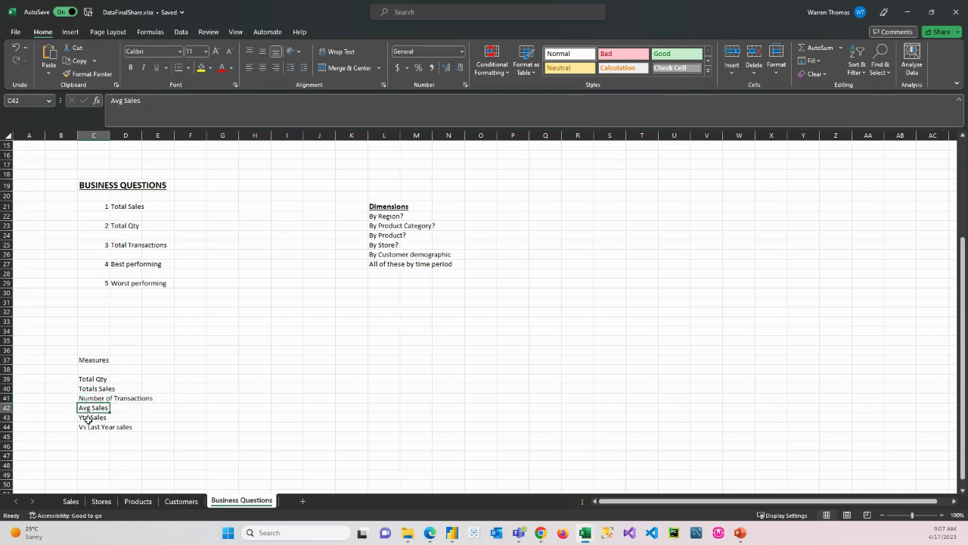
{"action": "left_click", "coordinate": [94, 420]}
{"action": "left_click", "coordinate": [81, 427]}
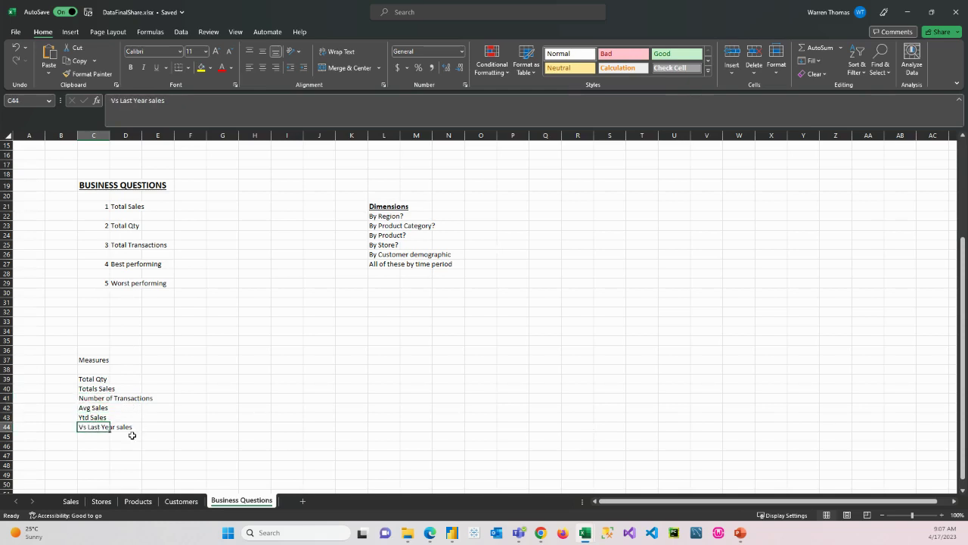